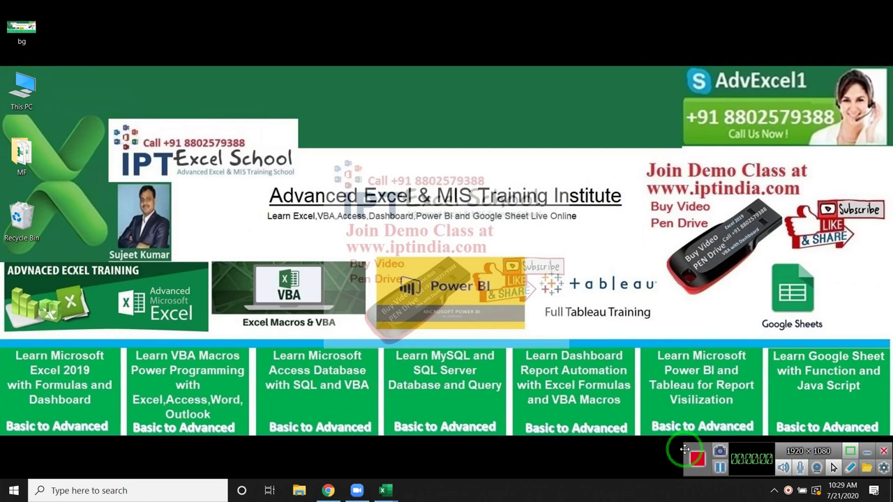
Show the taskbar previews of the open Excel windows: Book1, UF1 and the VBA editor.
click(584, 420)
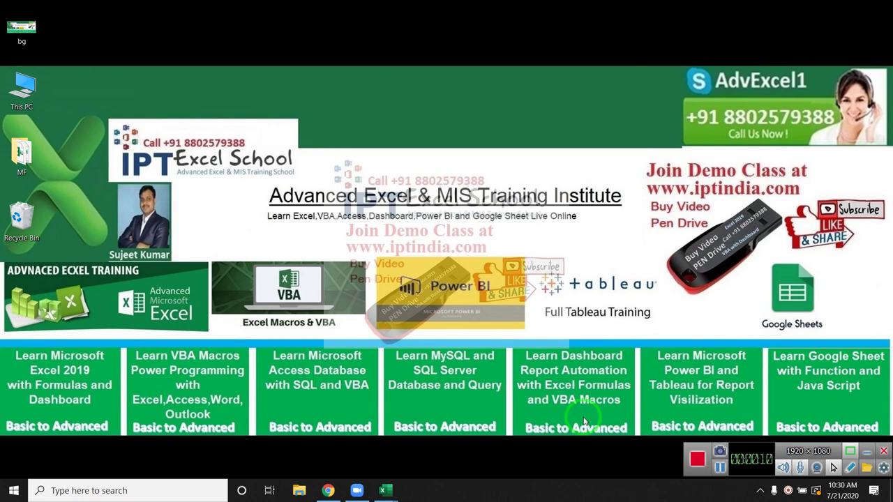
click(389, 486)
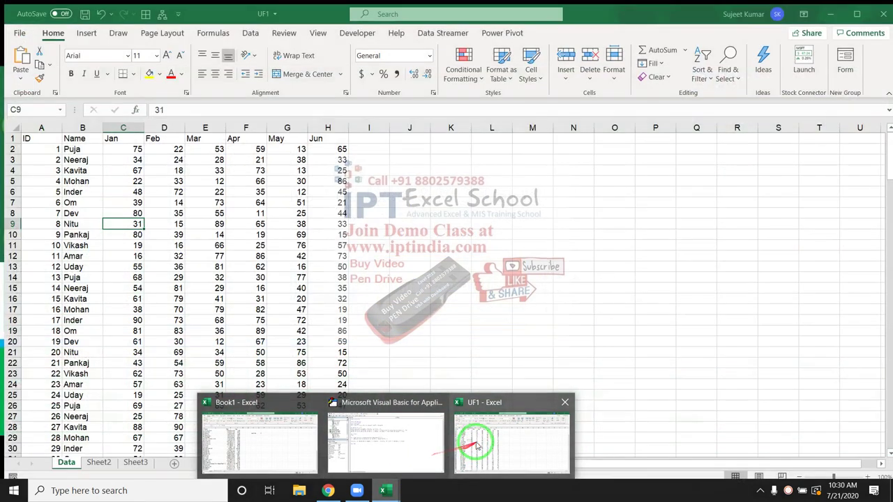
From UF1, open the Visual Basic editor and display UserForm1's Data Entry form design.
click(481, 443)
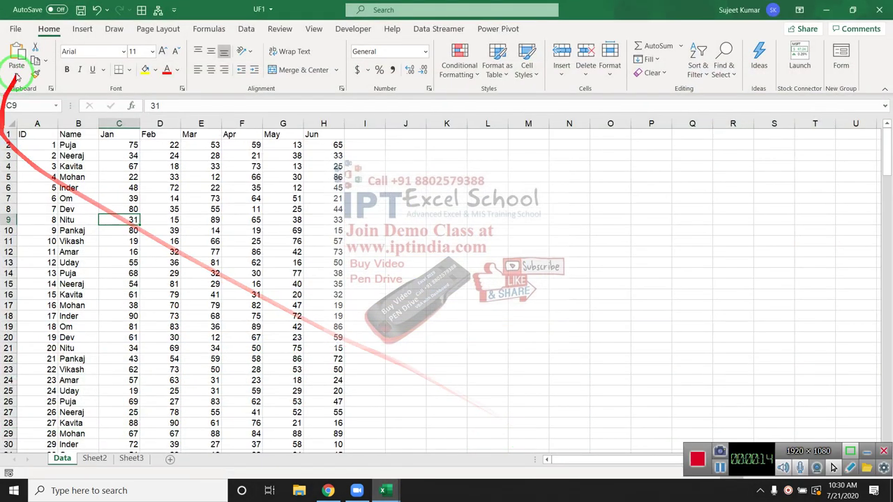
click(353, 29)
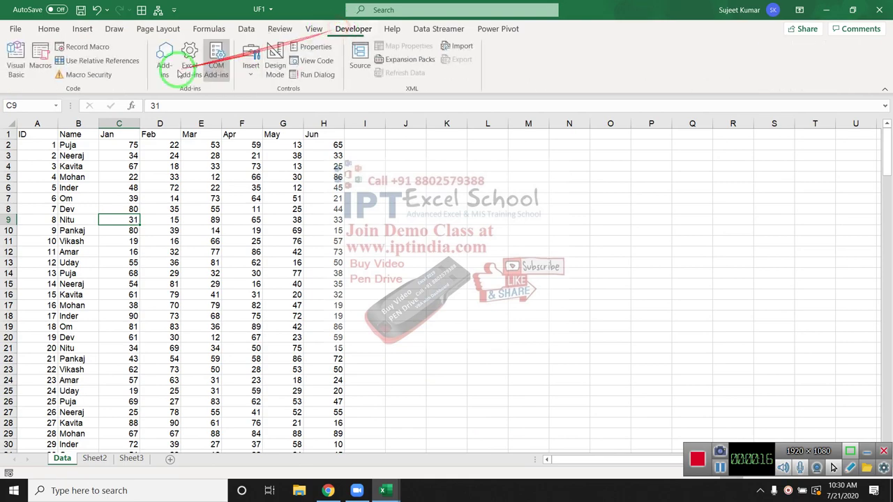
click(23, 73)
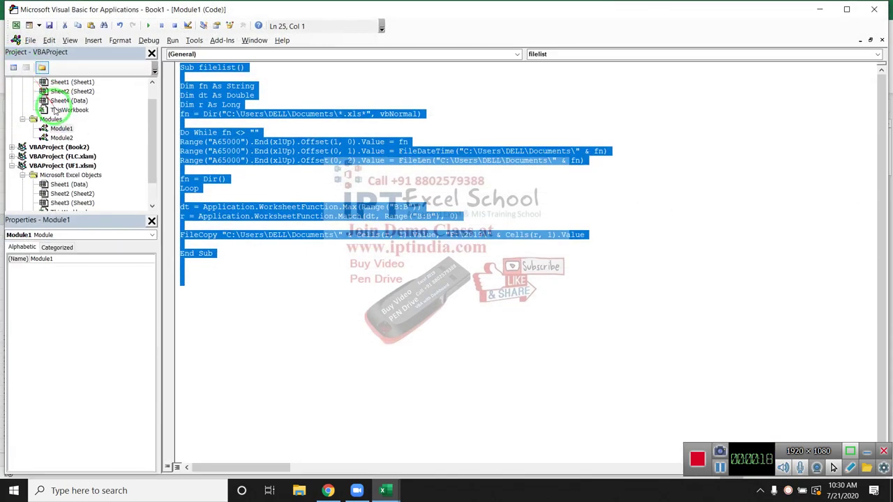
click(61, 129)
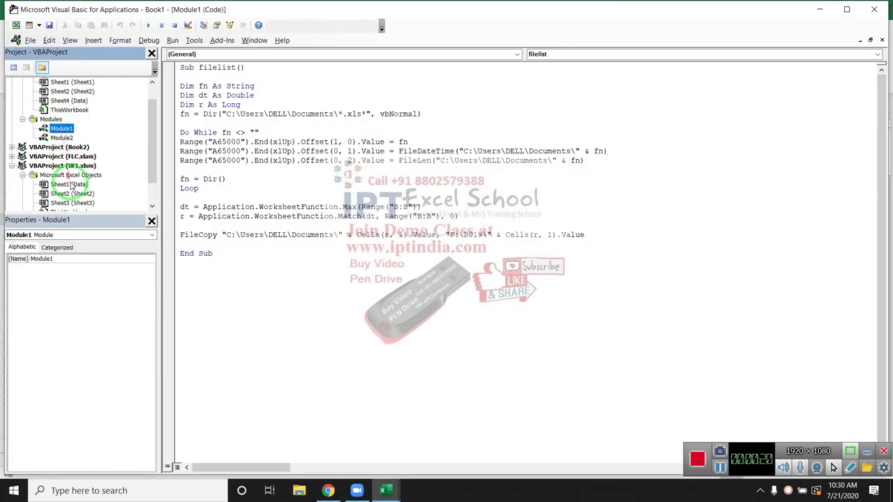
scroll(70, 183, down, 1)
double_click(65, 202)
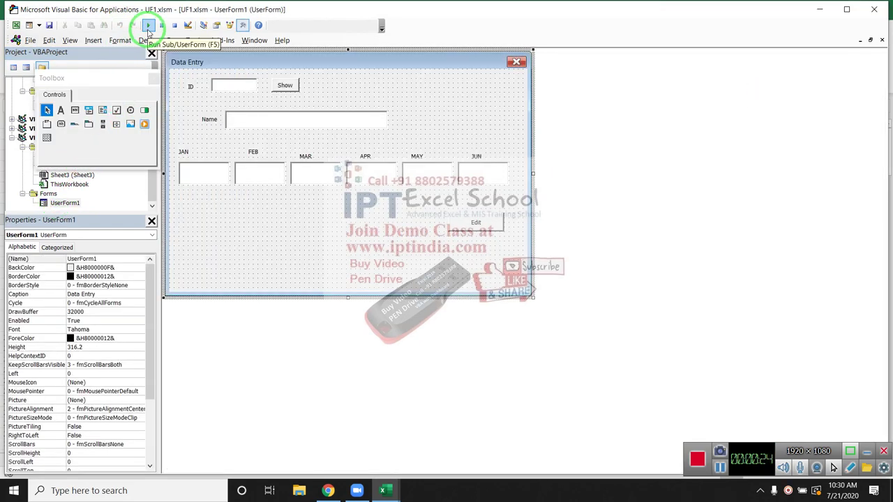
click(148, 28)
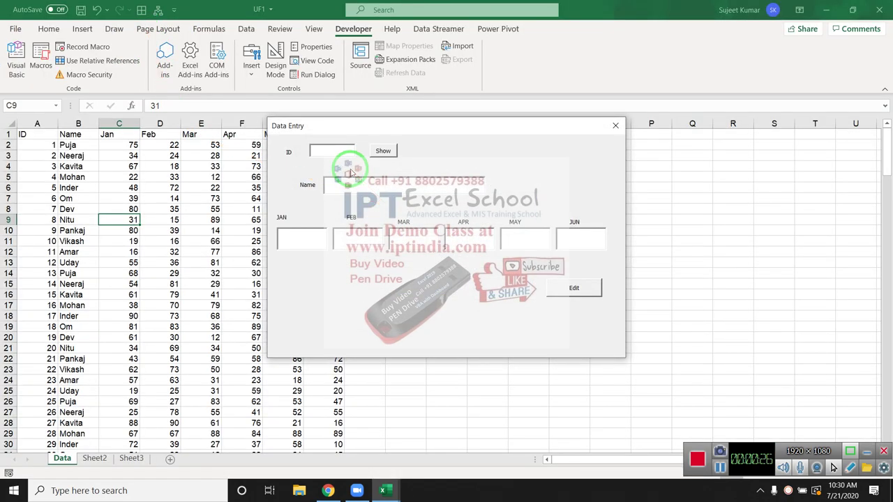
text(1)
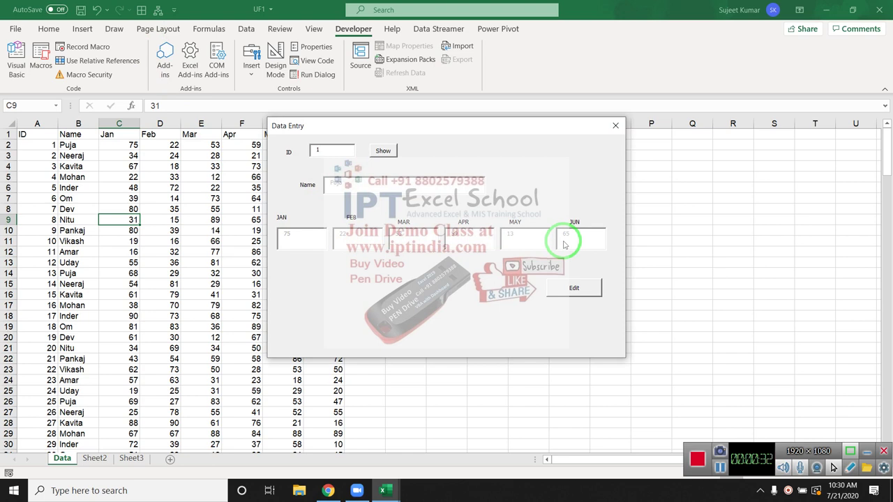
click(583, 286)
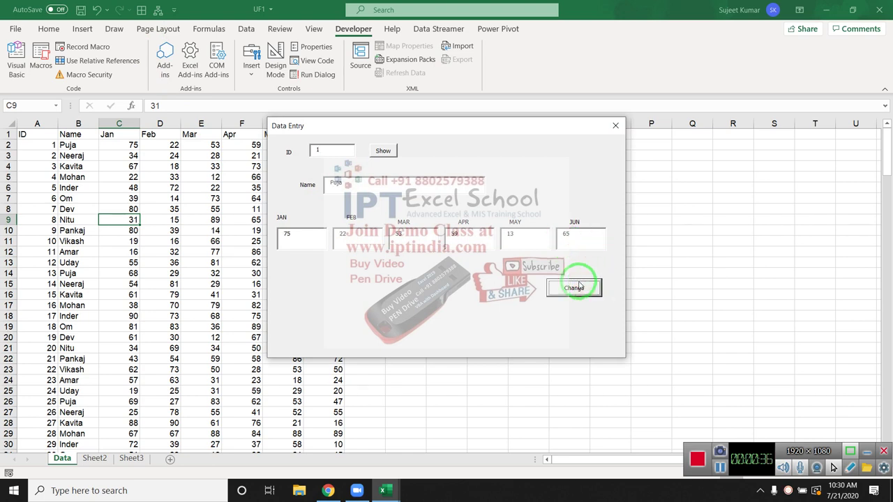
click(379, 187)
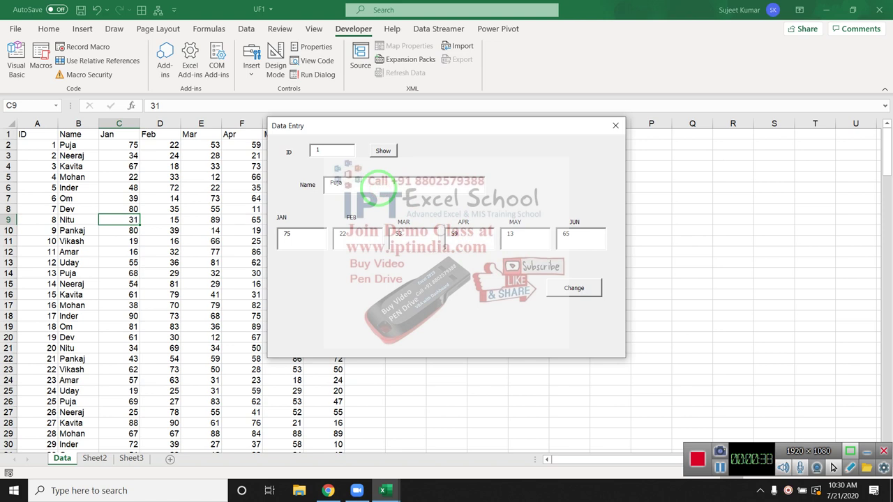
text(Kum)
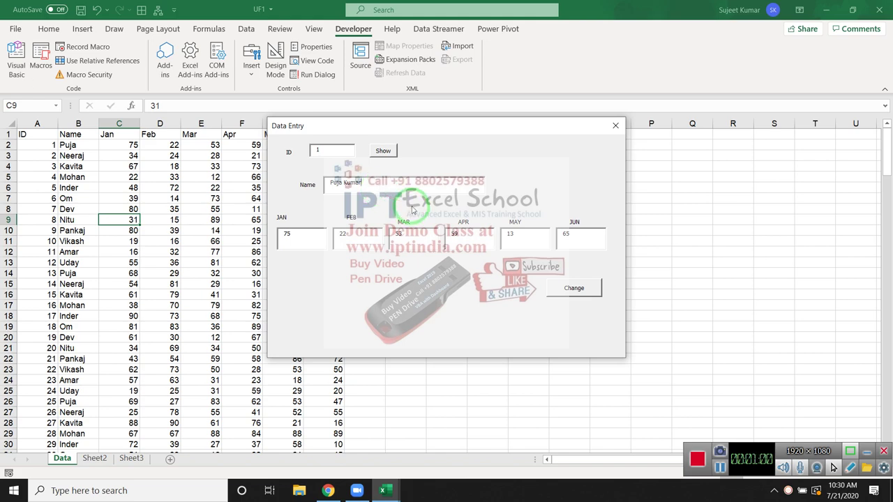
click(616, 126)
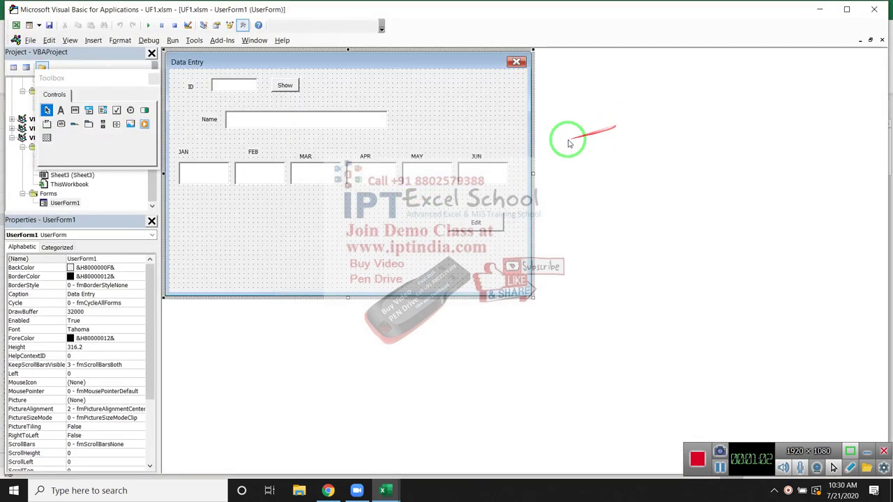
Insert a new UserForm2 and enlarge it to a height of about 250.
click(93, 39)
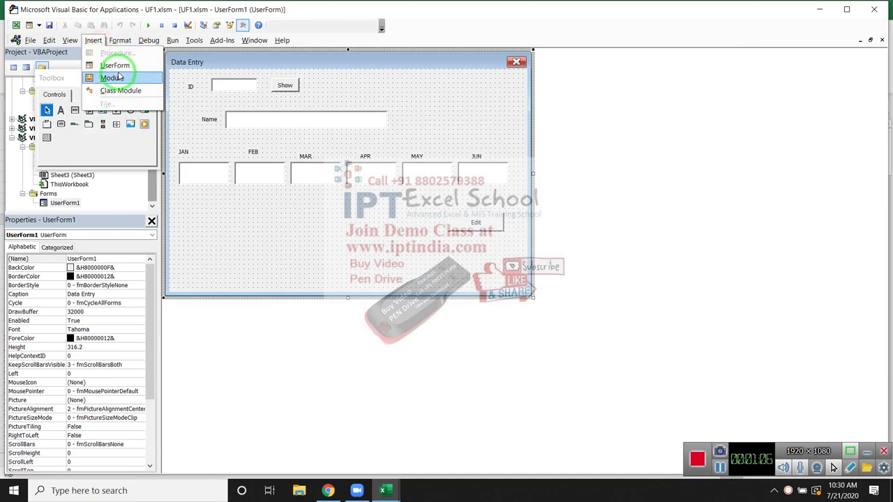
click(117, 67)
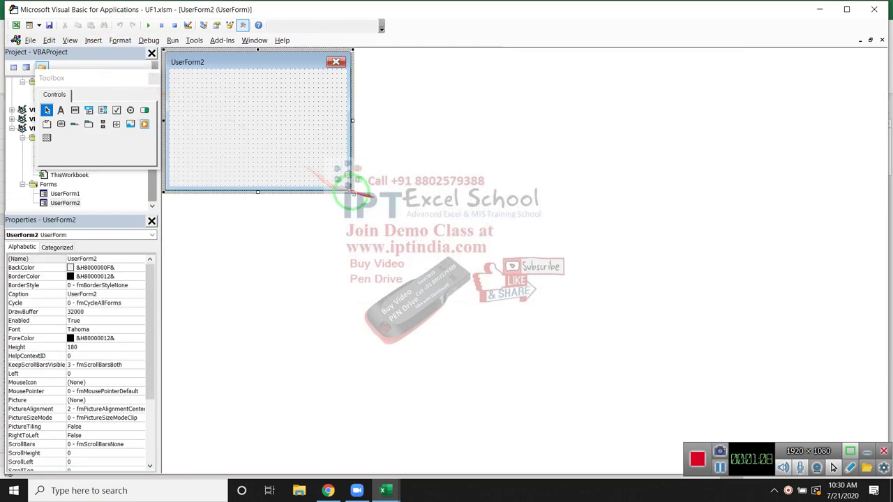
drag(350, 190, 509, 246)
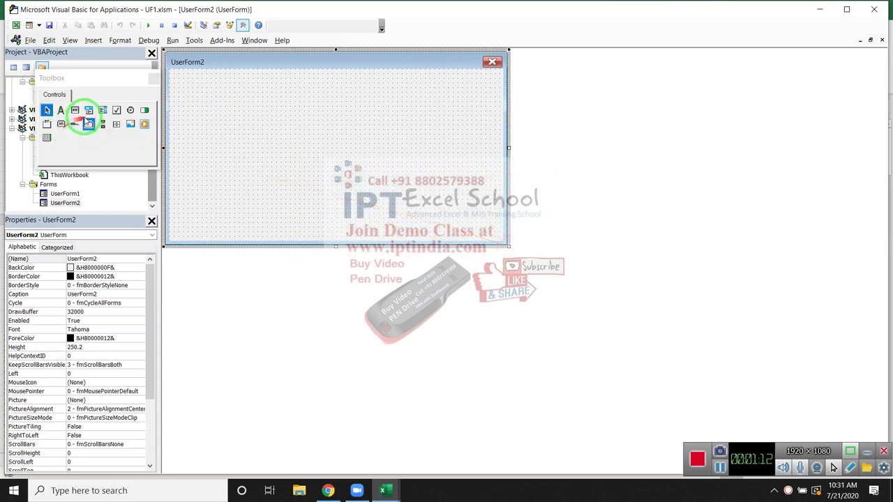
Draw a text box near the top of UserForm2 with a label captioned 'Name' to its left.
click(75, 111)
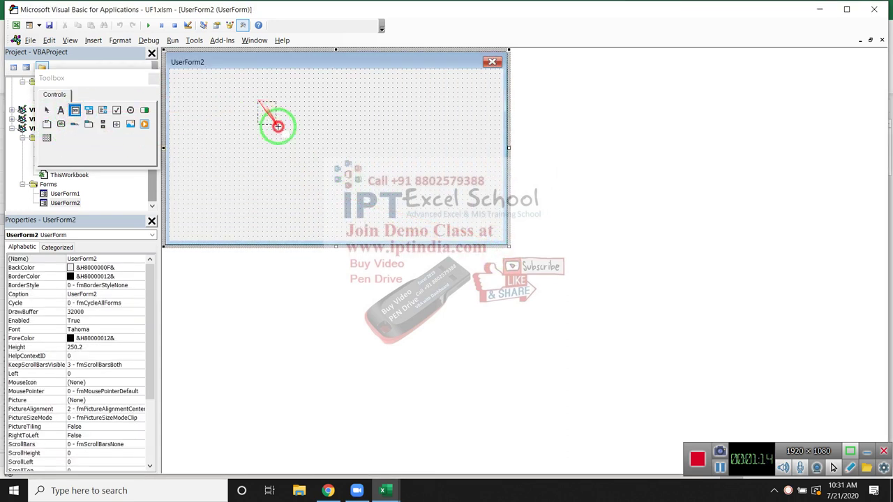
drag(258, 102, 371, 127)
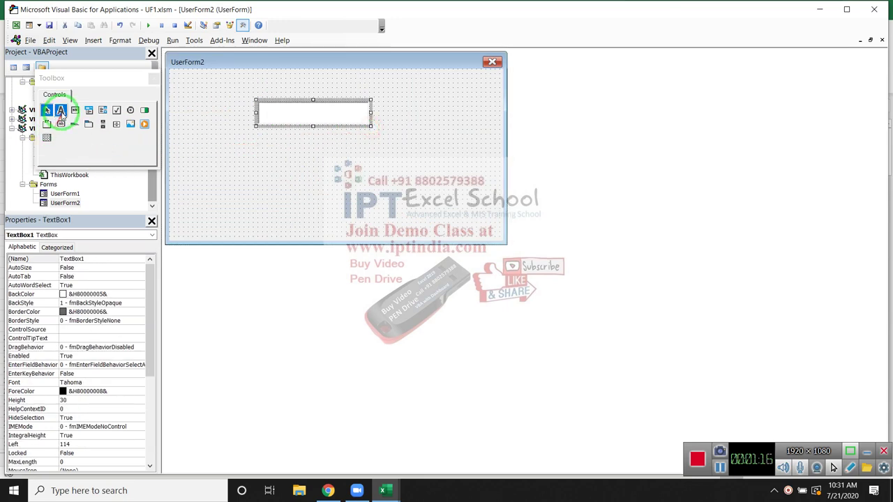
click(61, 110)
drag(207, 103, 246, 120)
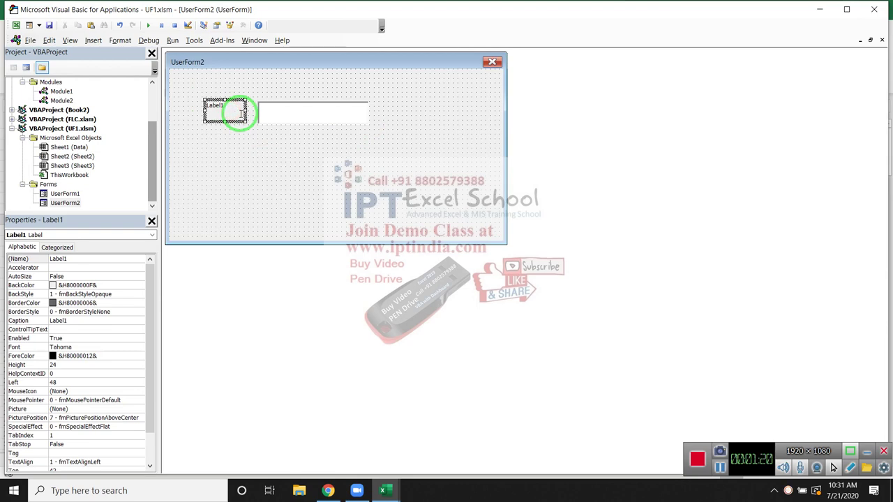
key(BackSpace)
text(Na)
text(sm)
key(BackSpace)
key(BackSpace)
text(me)
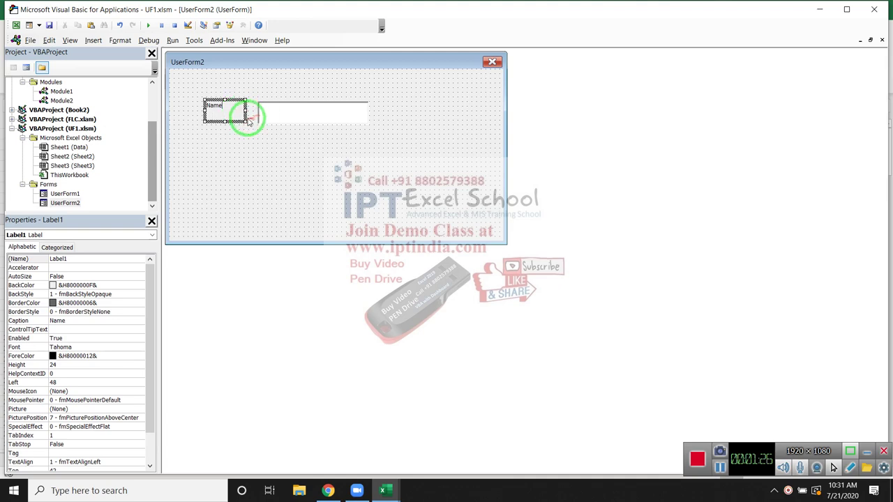
click(245, 119)
click(279, 116)
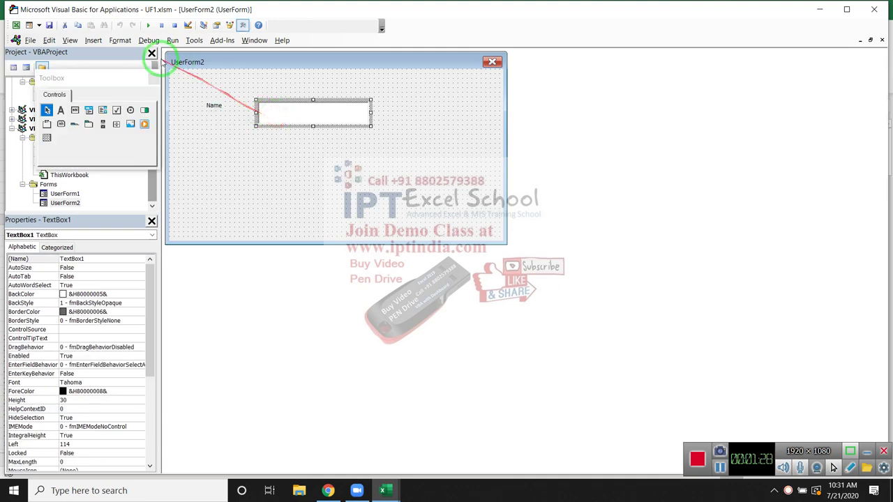
Run UserForm2 and try typing text into the Name box.
click(148, 26)
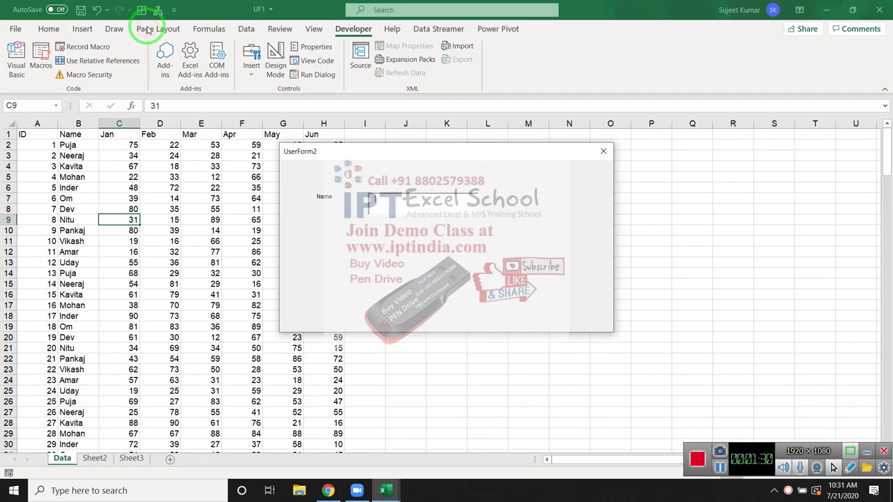
text(P)
text(u)
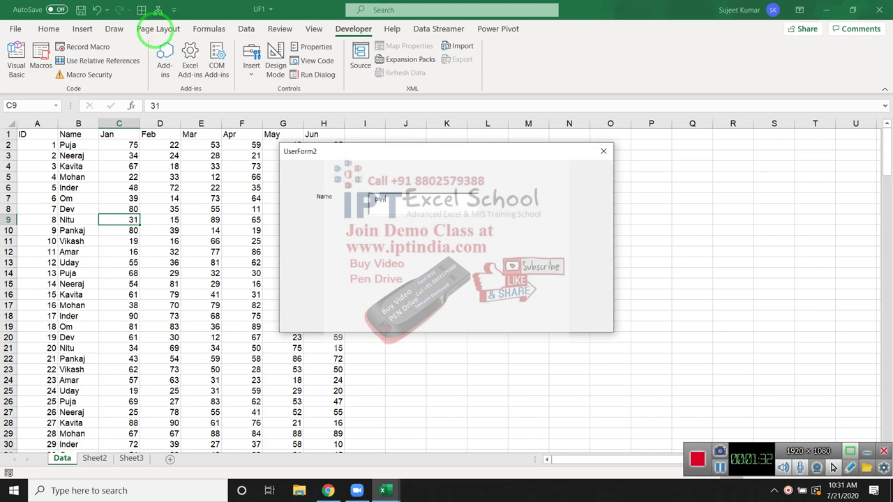
key(BackSpace)
key(BackSpace)
key(BackSpace)
Close the running form and open TextBox1's Change event procedure.
click(603, 150)
click(296, 112)
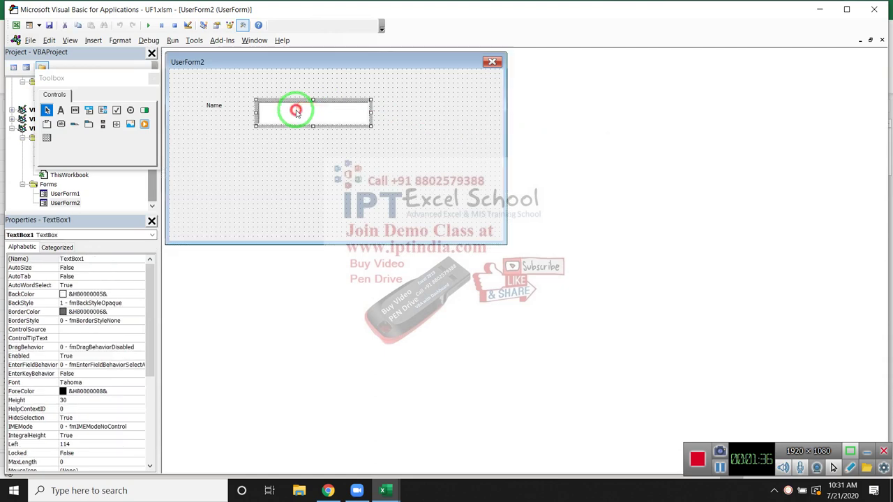
double_click(295, 111)
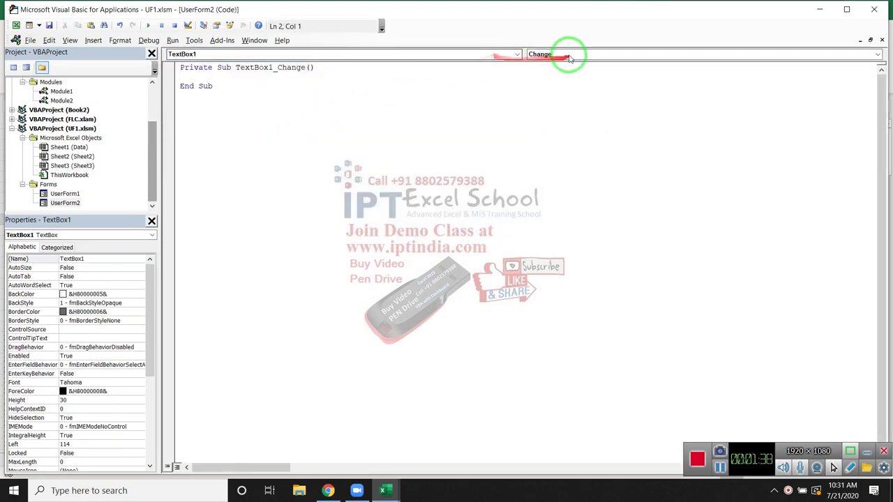
Write Me.TextBox1.Value = UCase(Me.TextBox1.Value) in TextBox1_Change using IntelliSense.
key(Return)
key(Return)
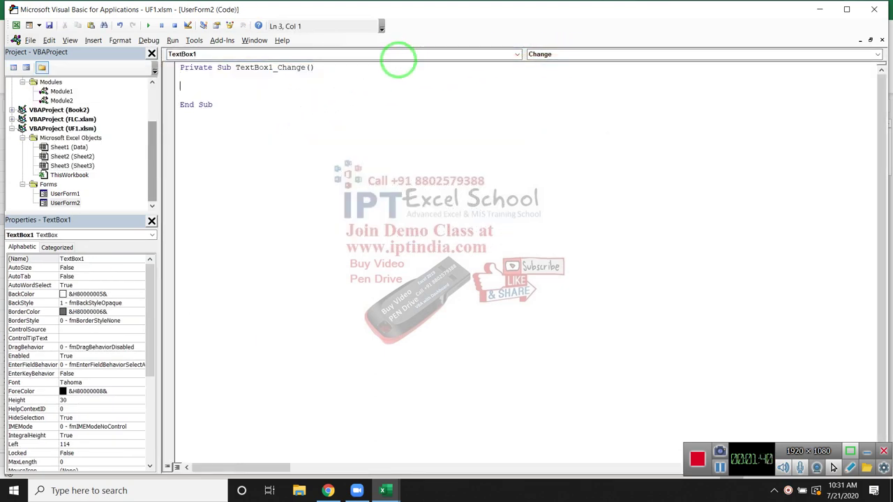
text(me)
text(.te)
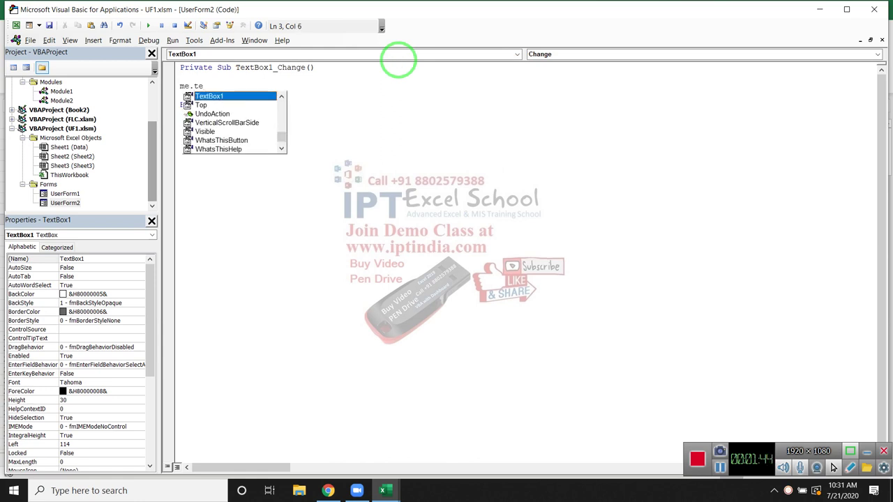
key(Tab)
text(.v)
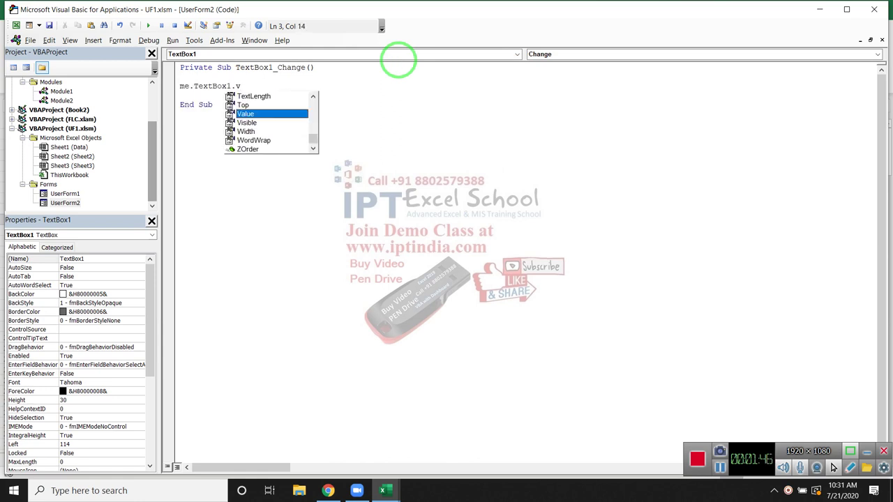
key(Tab)
text(=u)
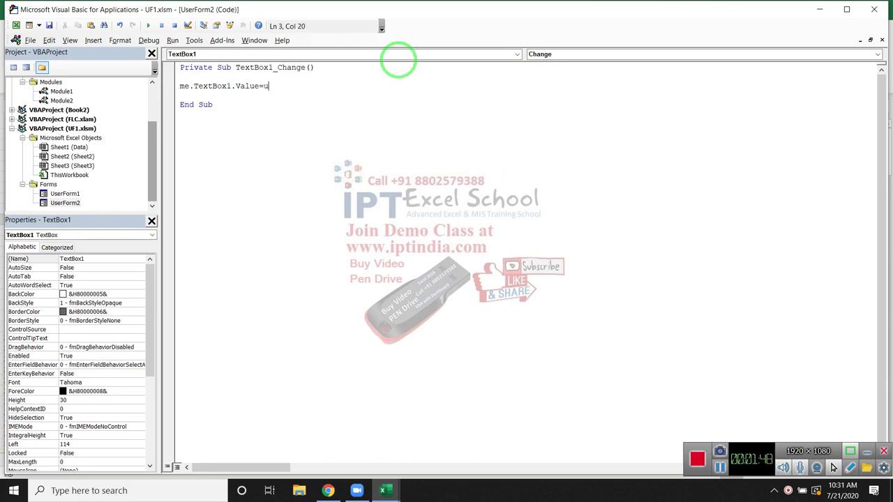
text(case)
text((me)
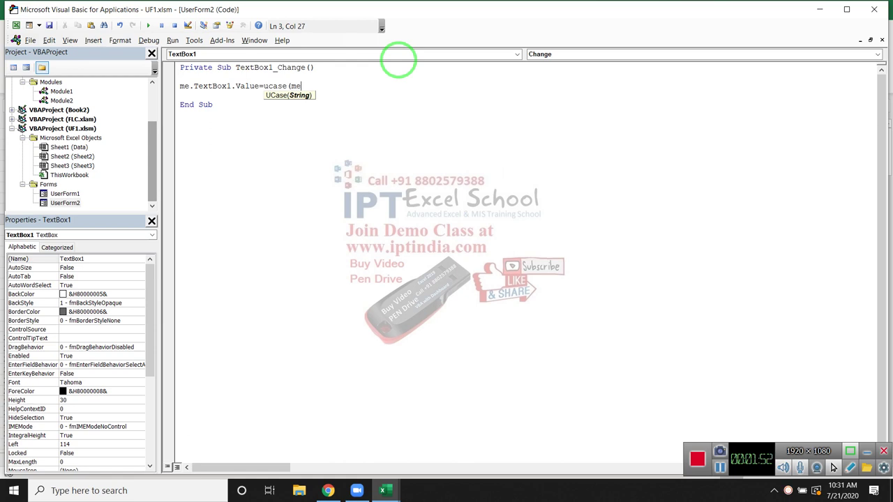
text(.te)
key(Tab)
text(.v)
key(Tab)
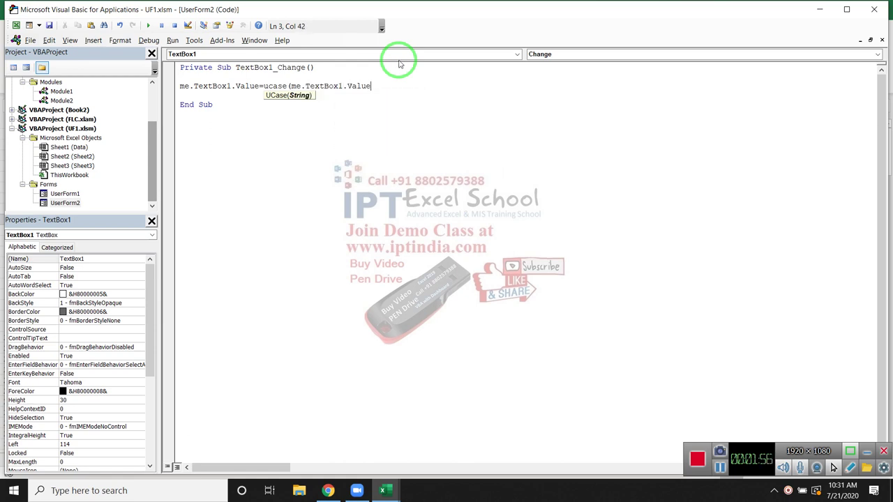
click(372, 130)
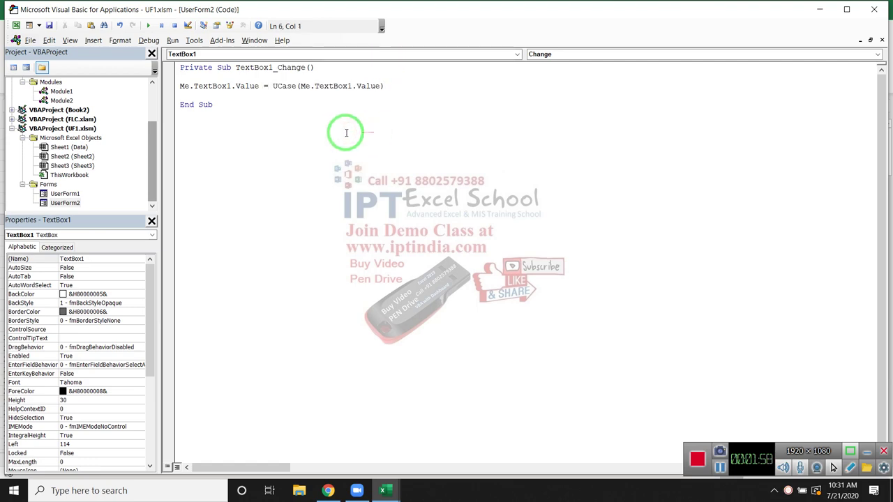
click(199, 76)
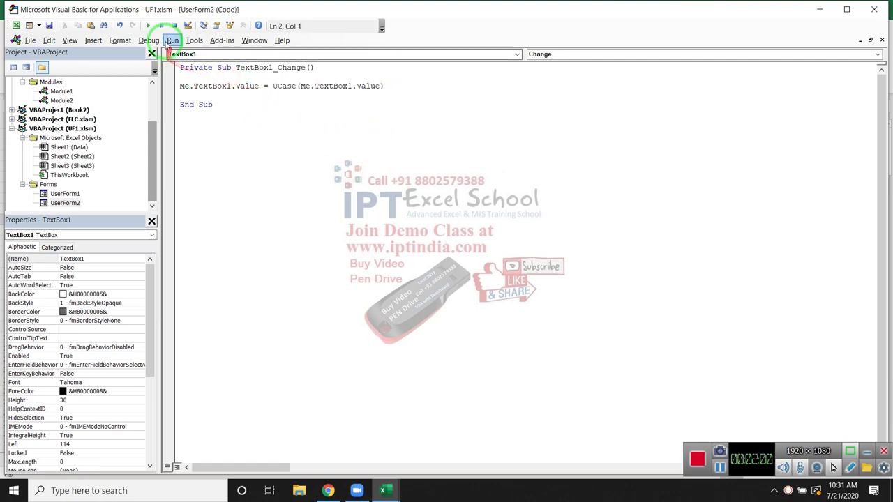
Run UserForm2 and type a name into the Name box to check it becomes uppercase.
click(148, 25)
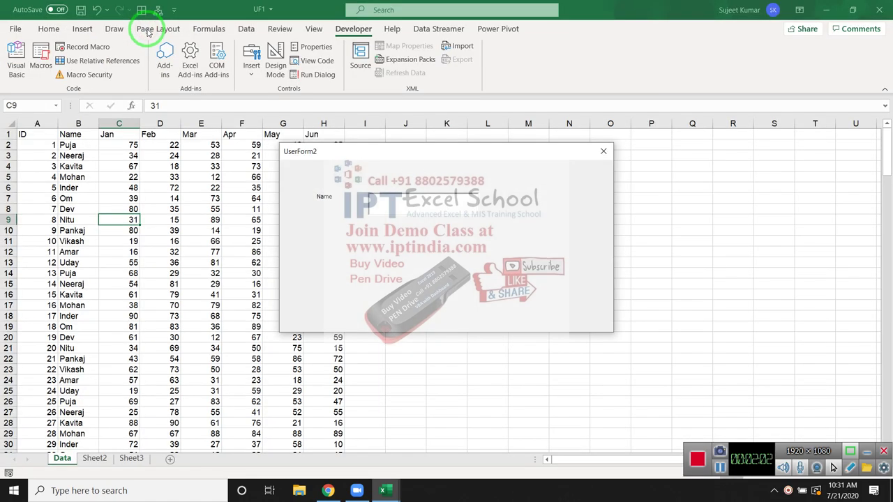
text(p)
text(MAR)
key(Return)
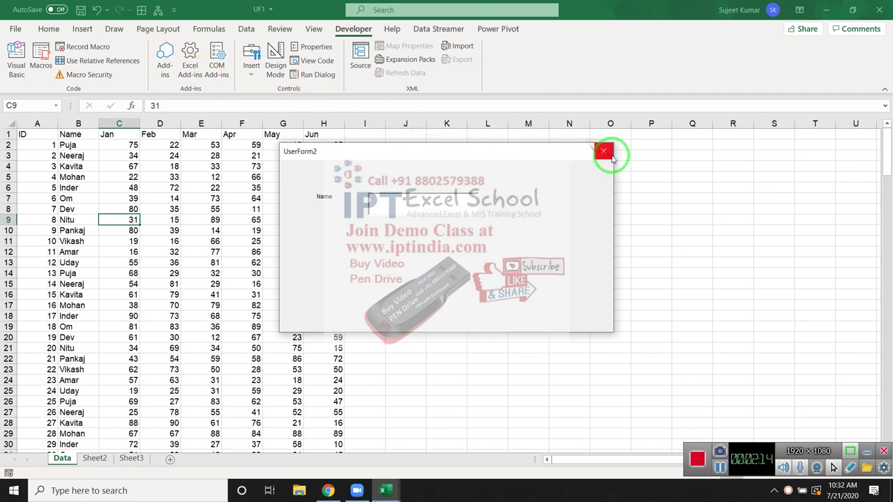
Close UserForm2 and switch to the Book1 workbook.
click(604, 151)
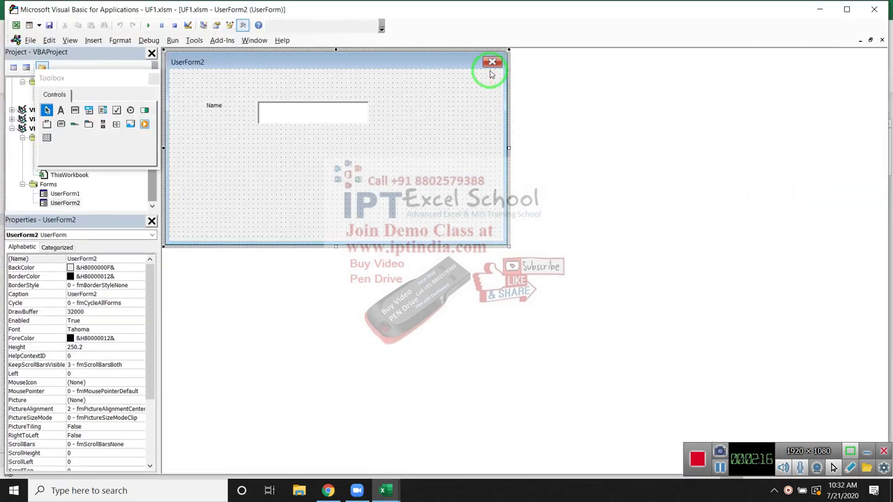
click(398, 491)
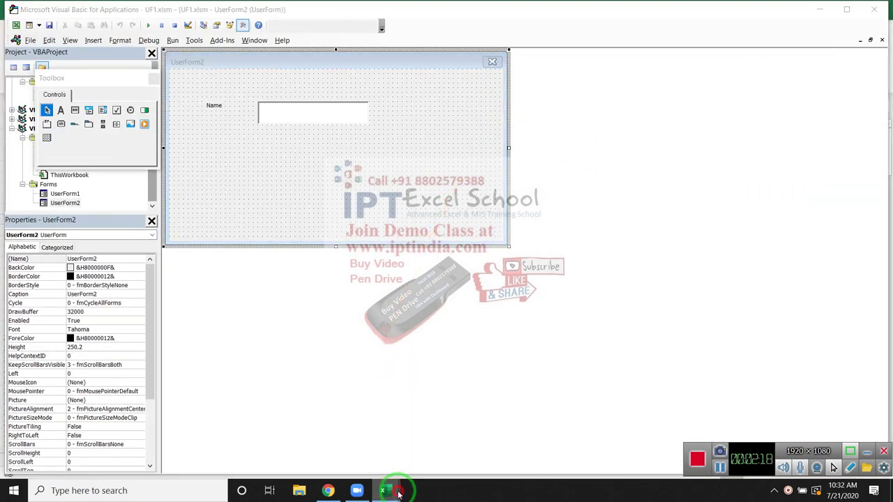
mouse_move(383, 491)
click(296, 436)
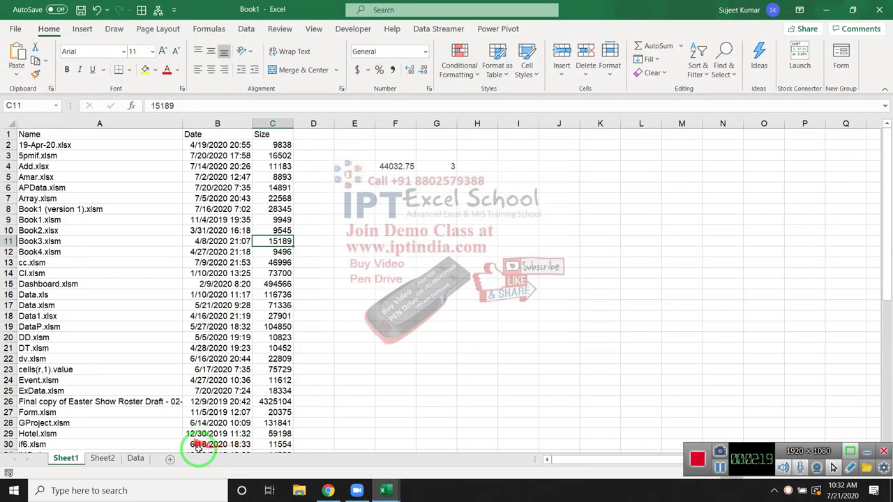
On the Data sheet, enter the label 'Name' in cell A3.
click(136, 459)
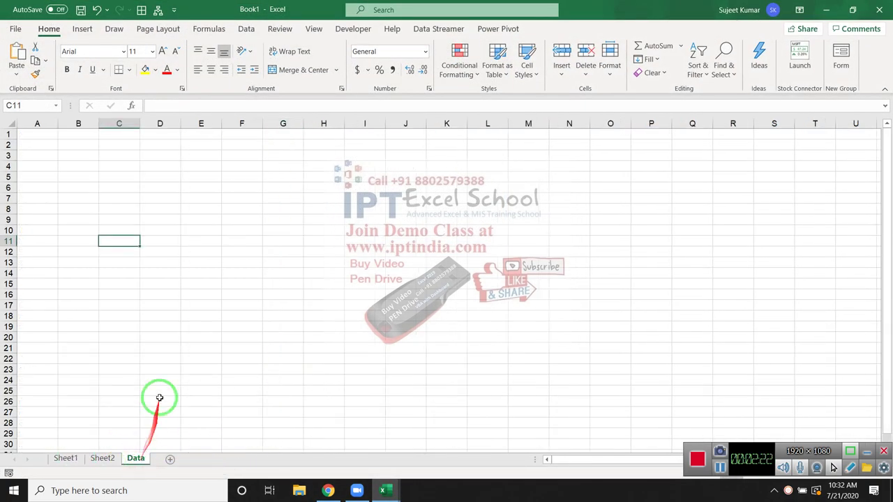
click(53, 156)
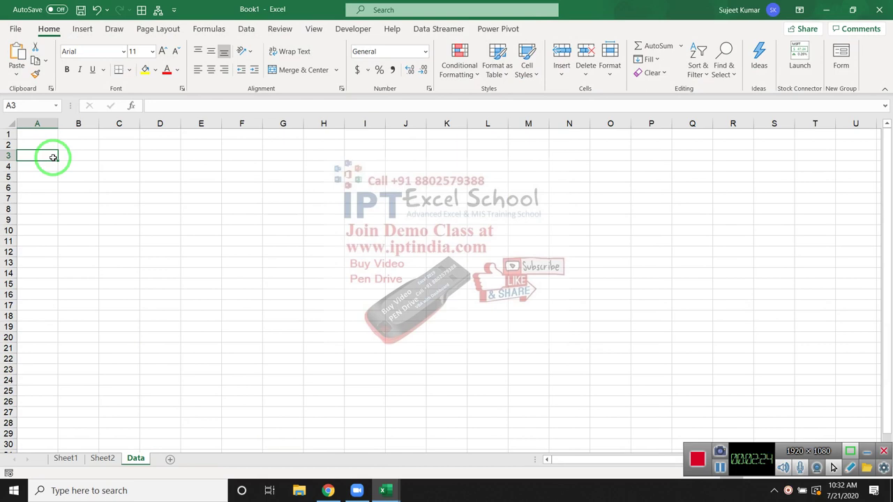
text(Name)
Try a sample name in B3, cancel the edit, select C4, and minimise Excel.
click(95, 154)
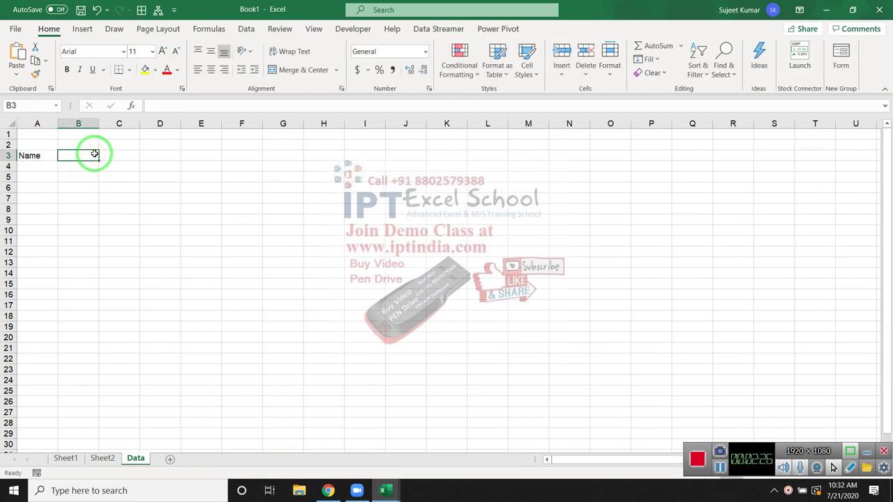
text(Puja)
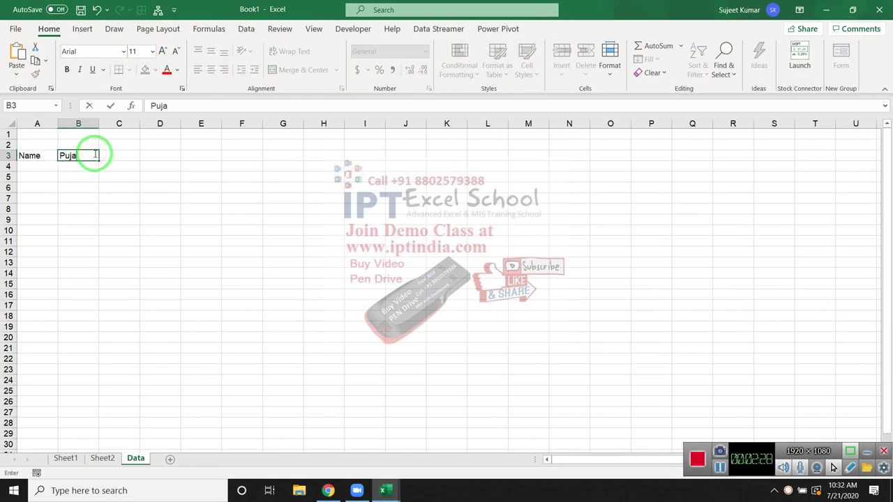
key(BackSpace)
key(BackSpace)
key(BackSpace)
key(BackSpace)
key(Escape)
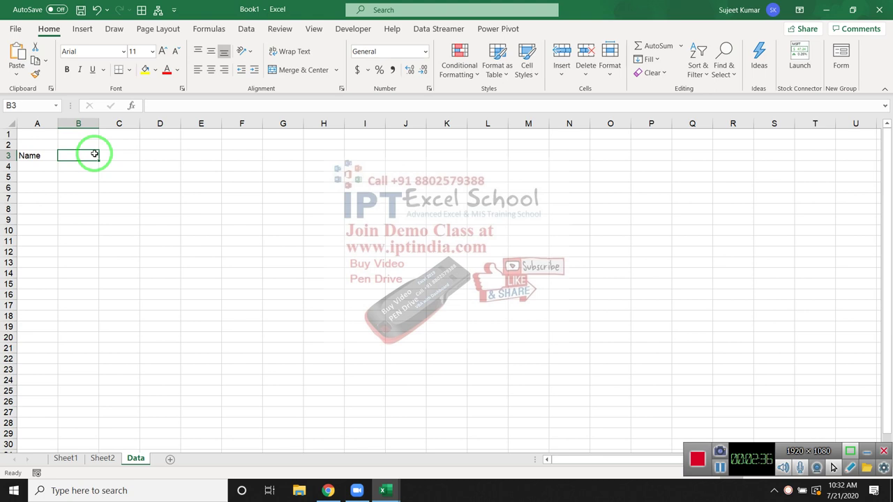
click(128, 168)
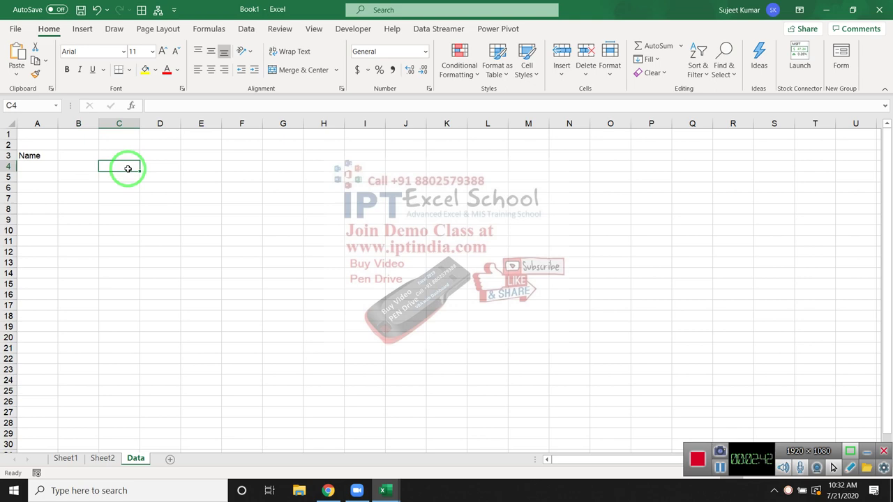
key(super+d)
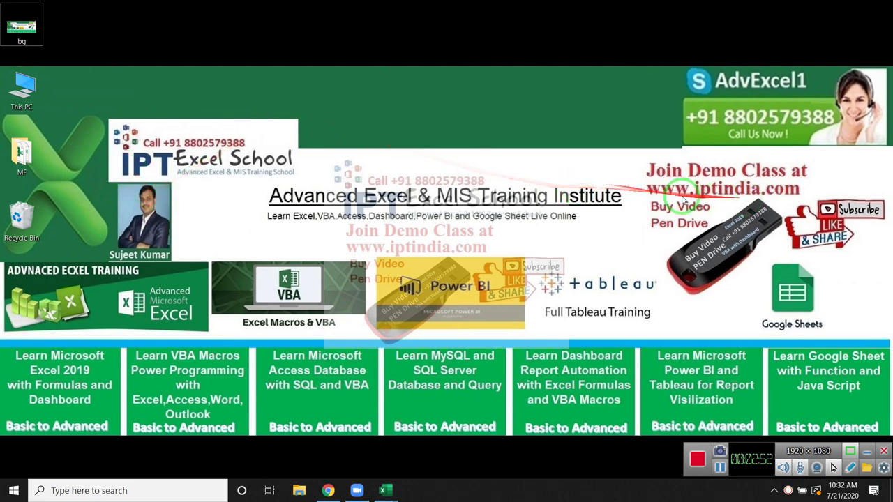
click(640, 189)
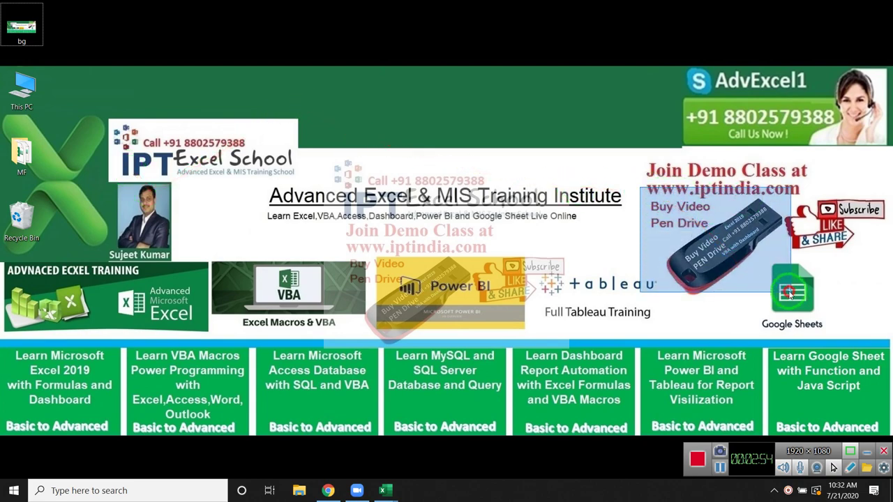
click(366, 497)
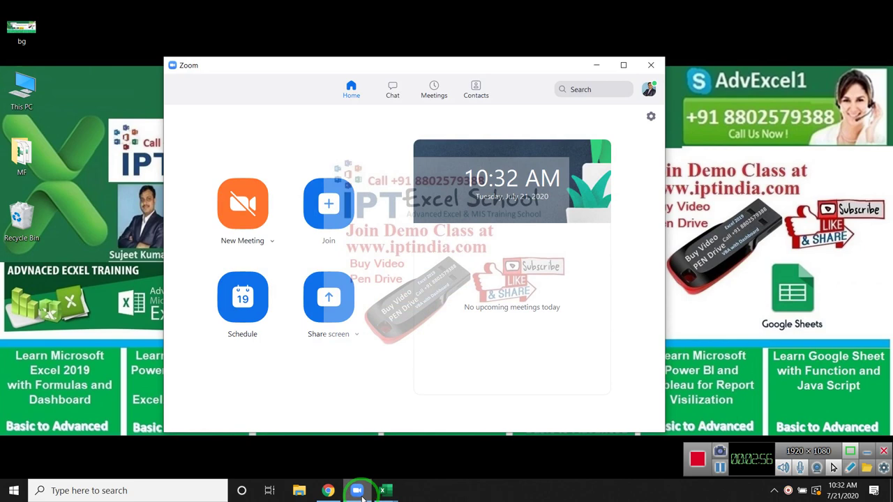
click(362, 497)
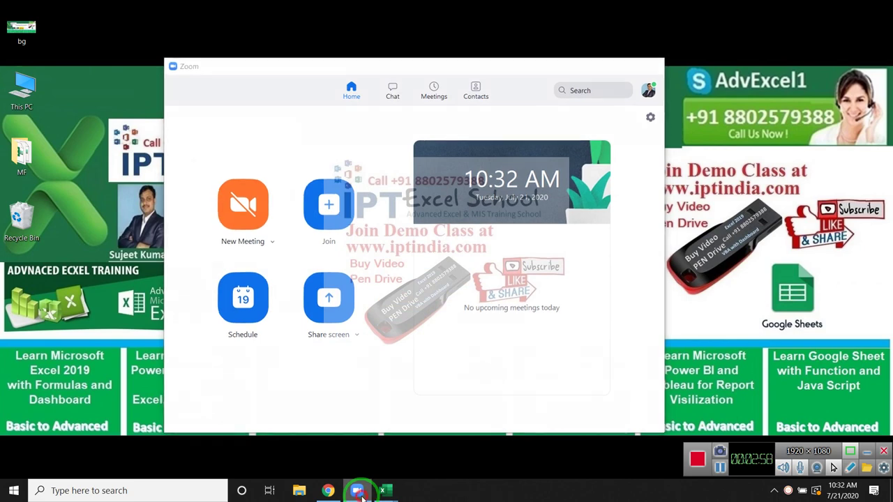